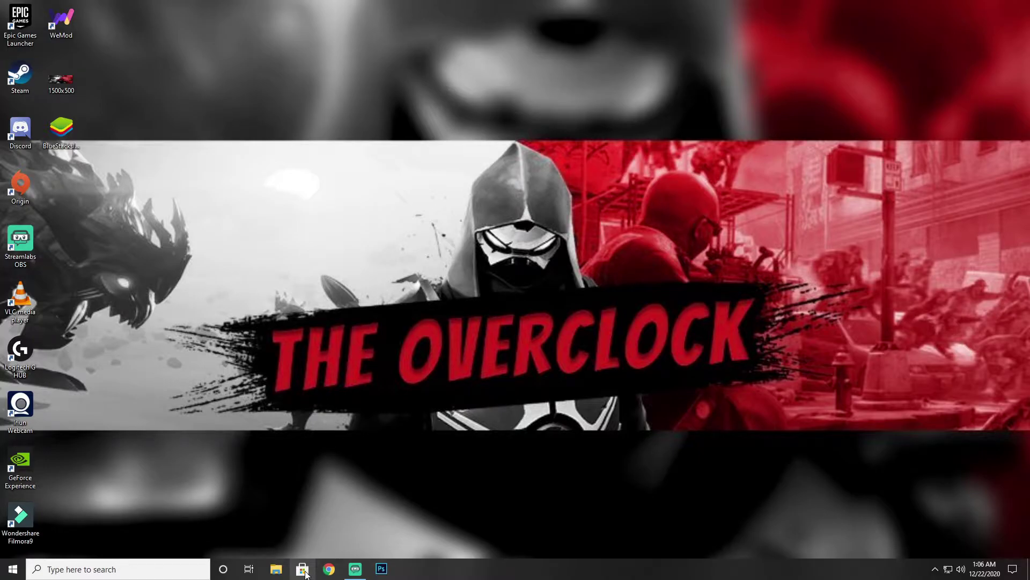
- Search Microsoft Store for 'nitro nation' and claim the free Nitro Nation Drag & Drift game
{"action": "left_click", "coordinate": [303, 570]}
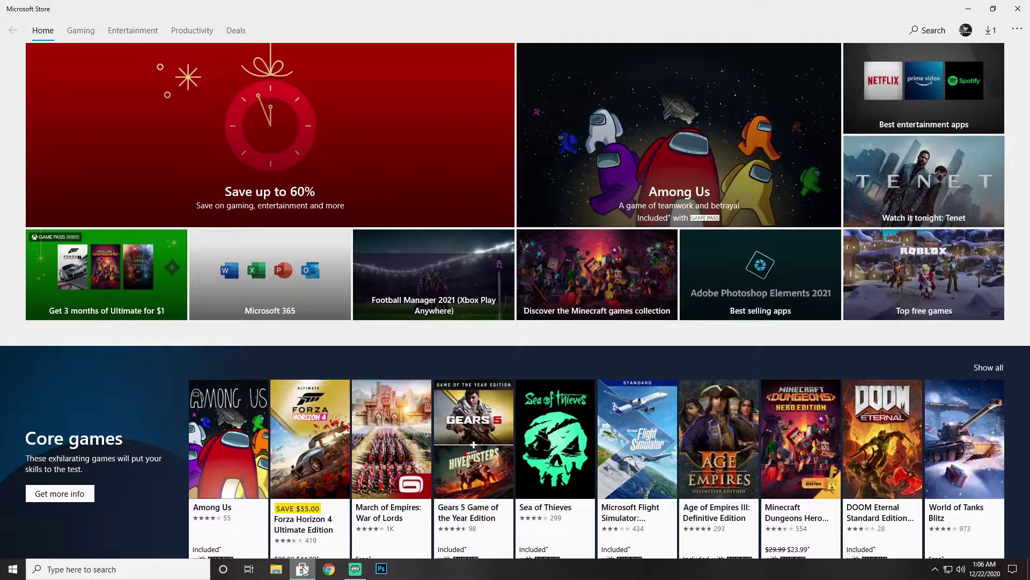
{"action": "left_click", "coordinate": [913, 30]}
{"action": "type", "text": "nitro nation"}
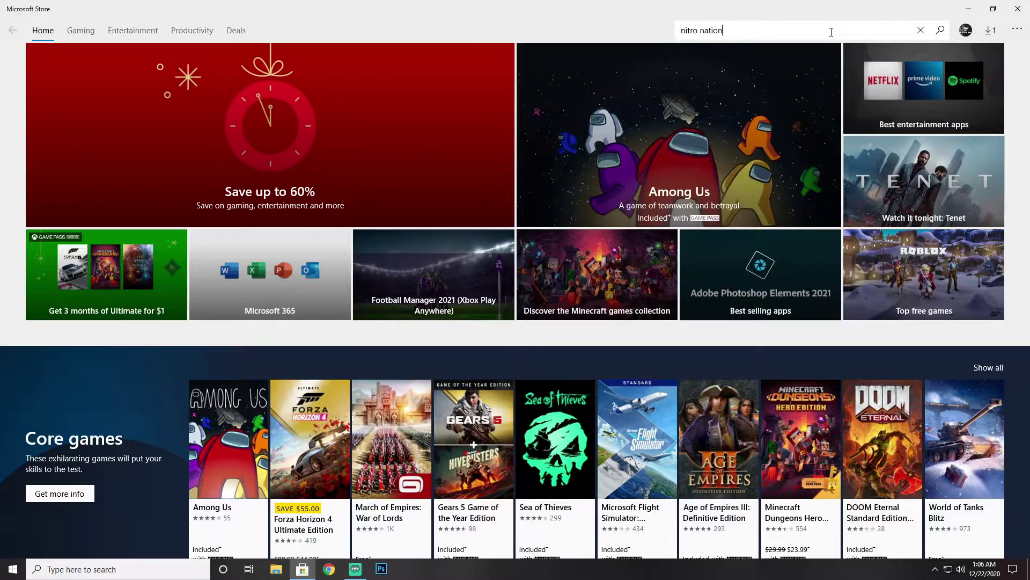
{"action": "key", "text": "Return"}
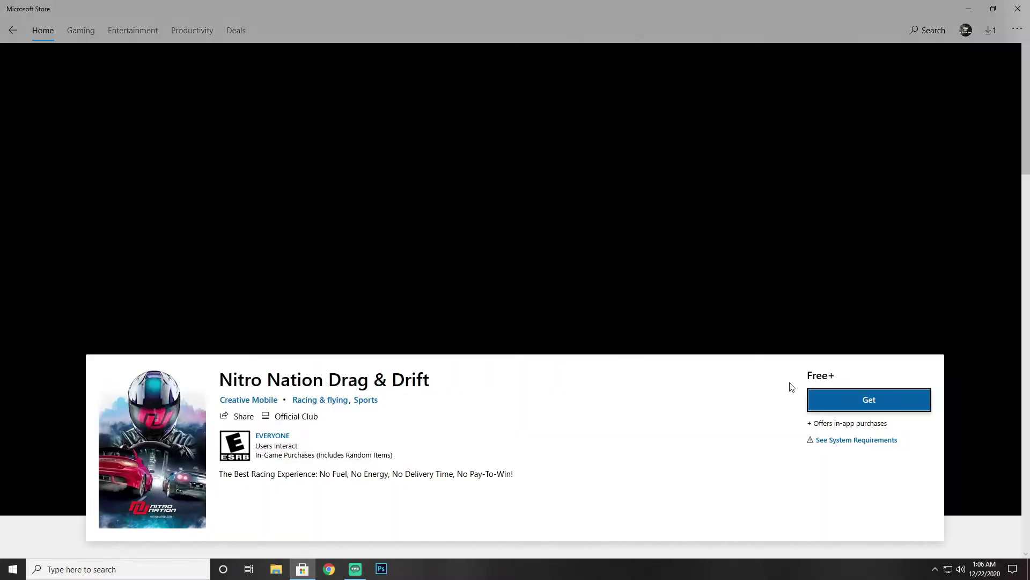
{"action": "left_click", "coordinate": [854, 398]}
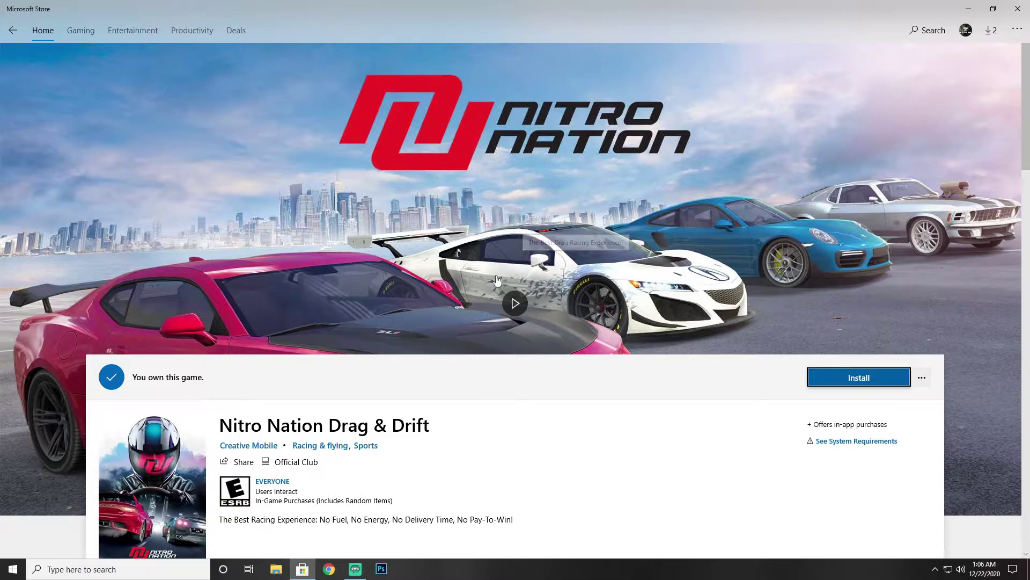
- Install Nitro Nation Drag & Drift, pin it to Start, and launch it from its tile
{"action": "left_click", "coordinate": [836, 384]}
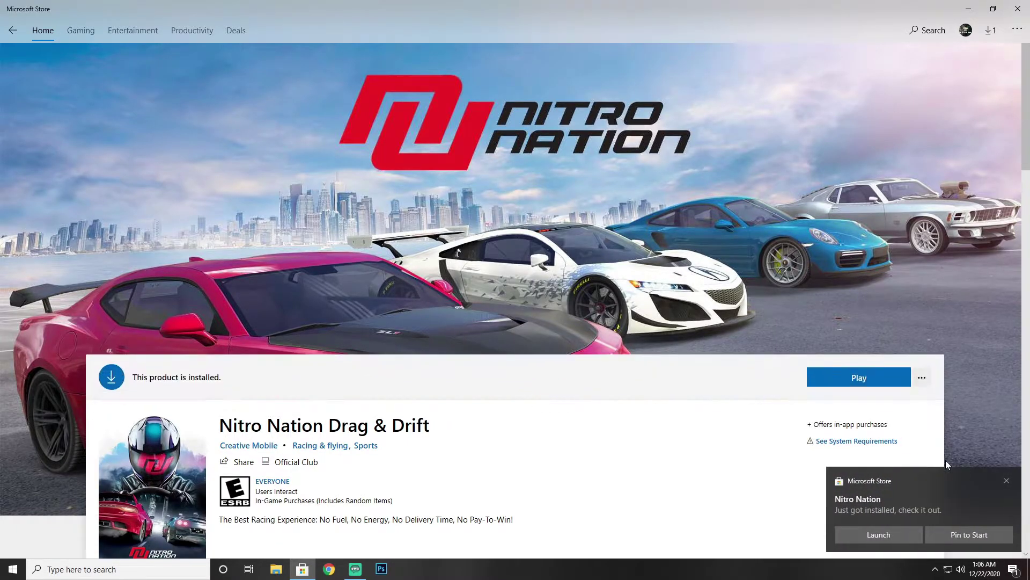
{"action": "left_click", "coordinate": [1007, 481]}
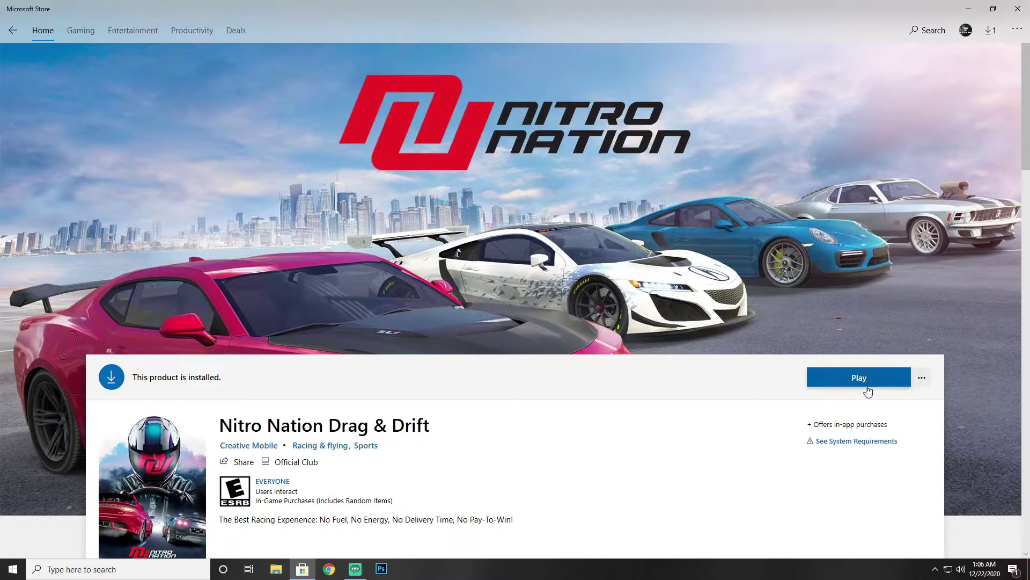
{"action": "left_click", "coordinate": [921, 381]}
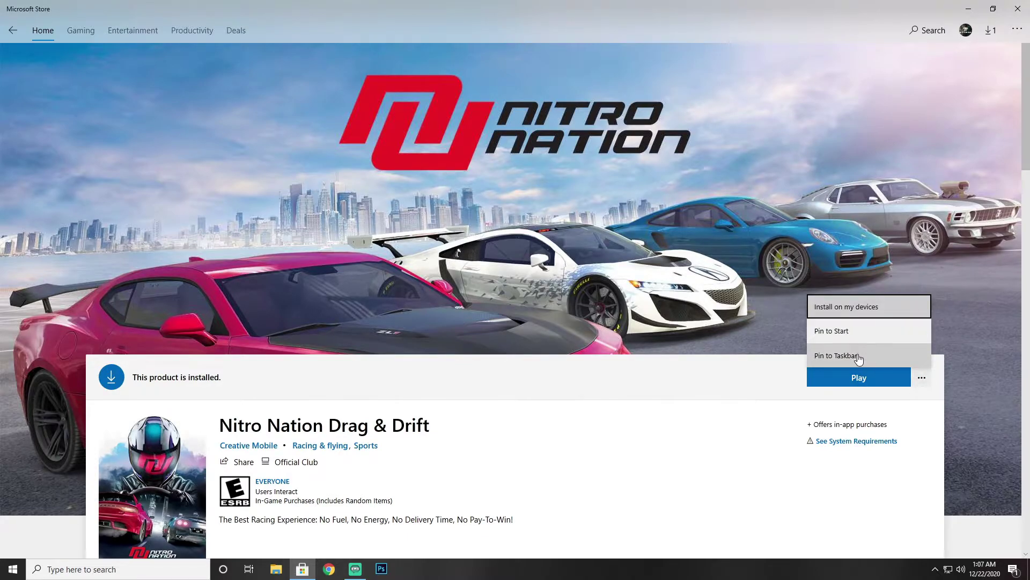
{"action": "left_click", "coordinate": [869, 335]}
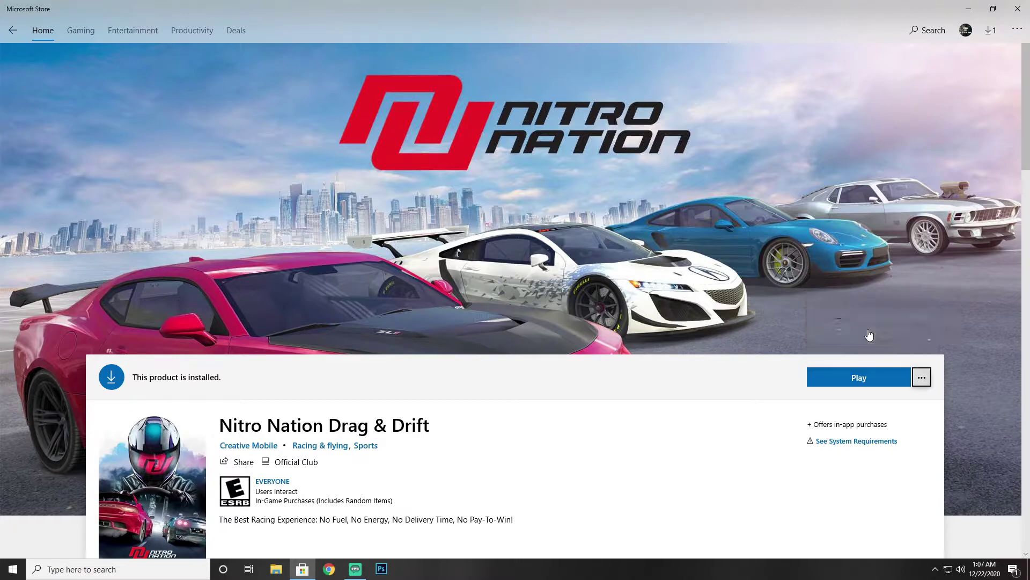
{"action": "left_click", "coordinate": [17, 574]}
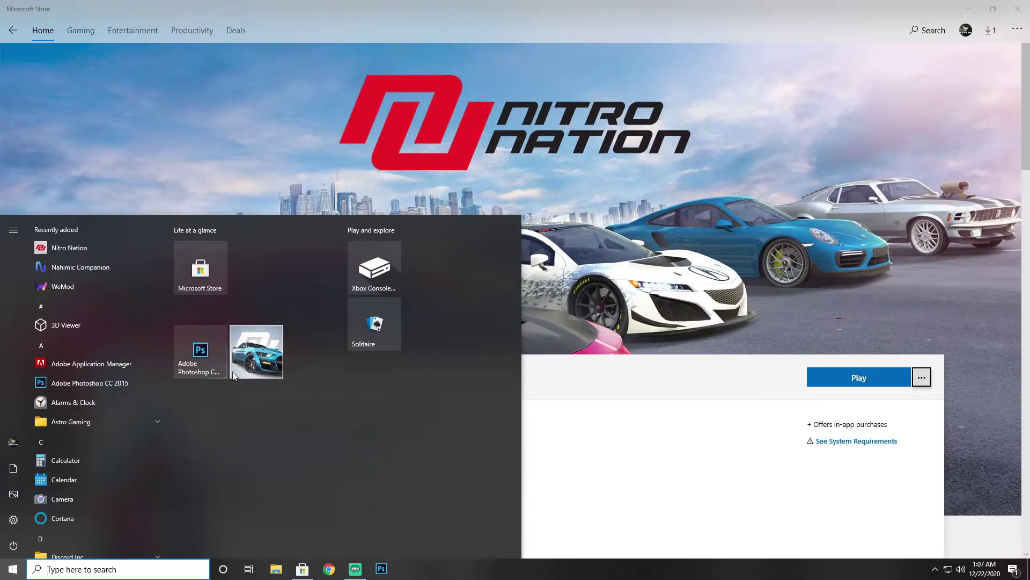
{"action": "left_click", "coordinate": [266, 357]}
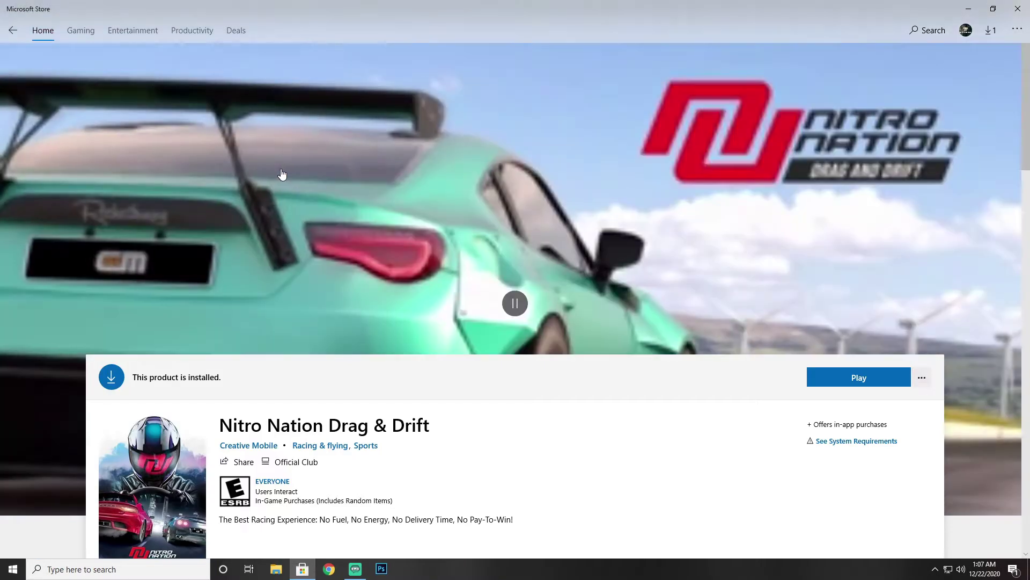
- Close Microsoft Store and open Softonic's BlueStacks App Player download page from Chrome's results
{"action": "left_click", "coordinate": [1020, 7]}
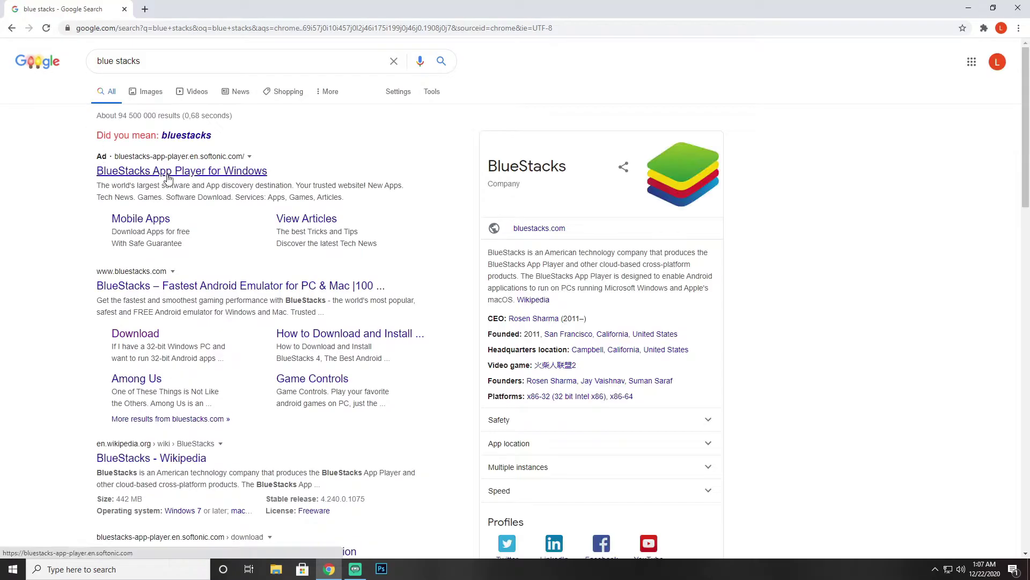
{"action": "left_click", "coordinate": [234, 177]}
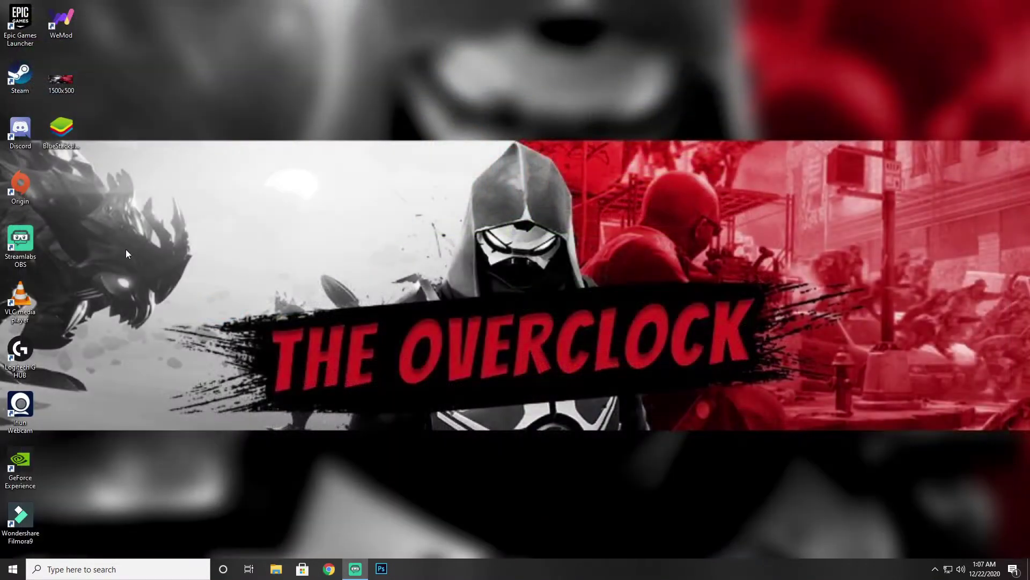
- Run the BlueStacks installer from the desktop and confirm the security warning to install it
{"action": "mouse_move", "coordinate": [72, 137]}
{"action": "left_mouse_down"}
{"action": "mouse_move", "coordinate": [281, 195]}
{"action": "mouse_move", "coordinate": [85, 159]}
{"action": "mouse_move", "coordinate": [72, 140]}
{"action": "left_mouse_up"}
{"action": "left_click", "coordinate": [140, 175]}
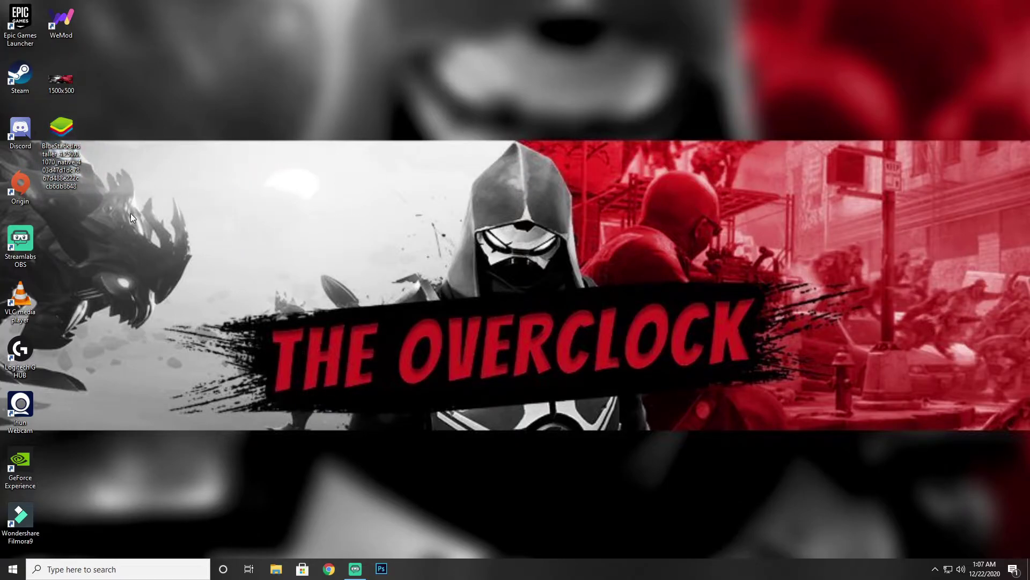
{"action": "double_click", "coordinate": [68, 140]}
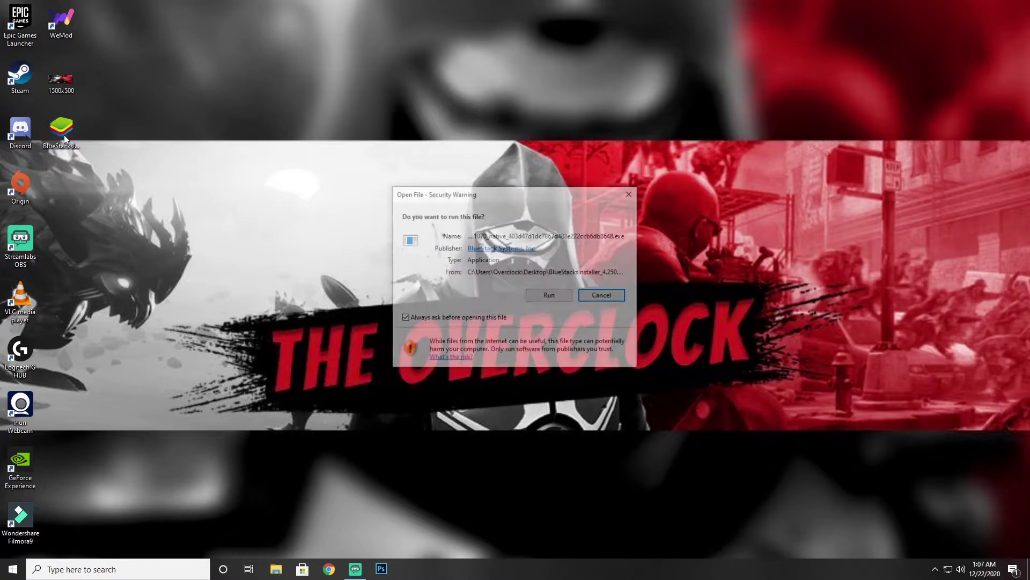
{"action": "left_click", "coordinate": [545, 299]}
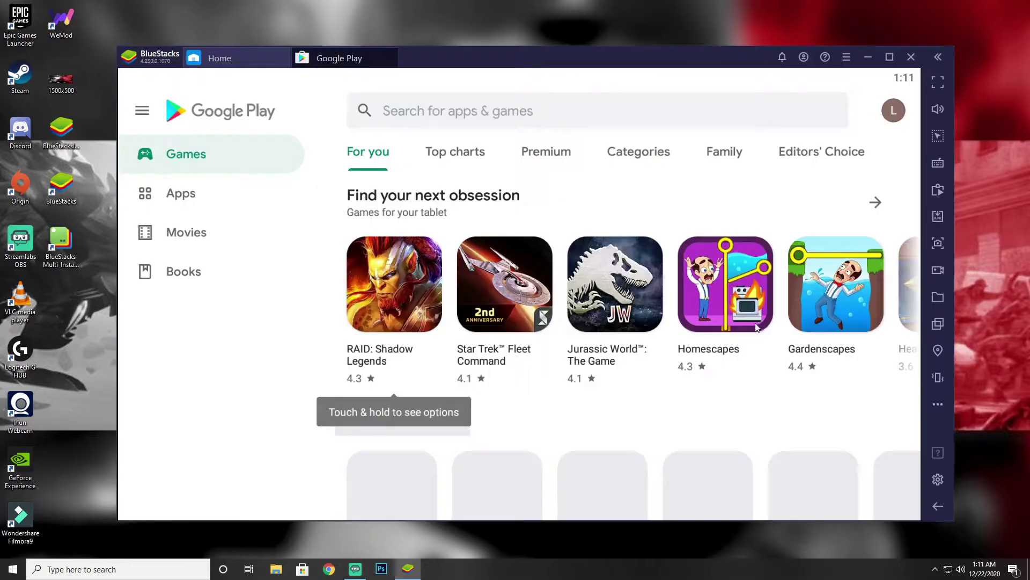
- Maximize BlueStacks, start and then cancel the Nitro Nation install from Google Play, then minimize
{"action": "left_click", "coordinate": [889, 57]}
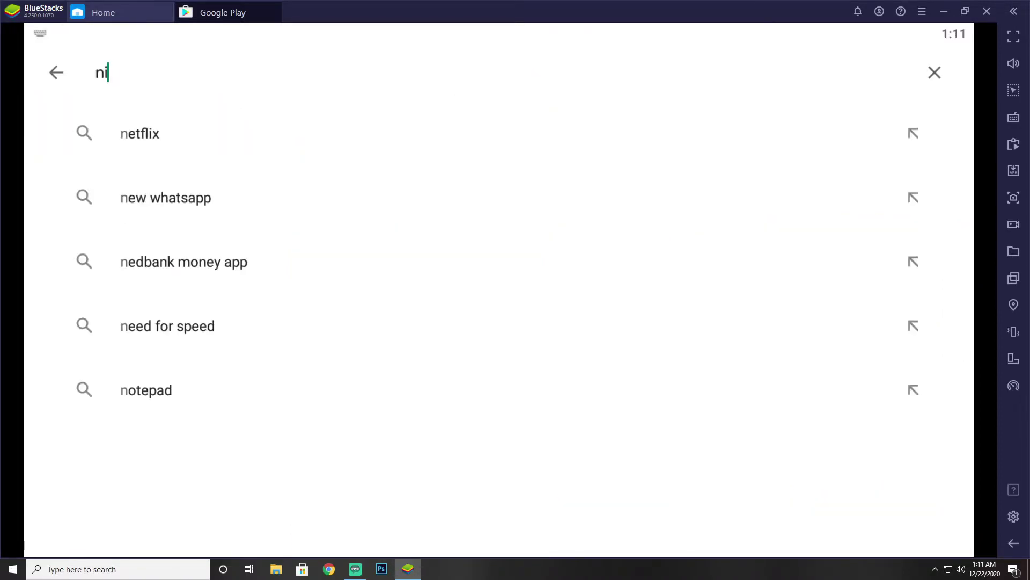
{"action": "type", "text": "tro nation"}
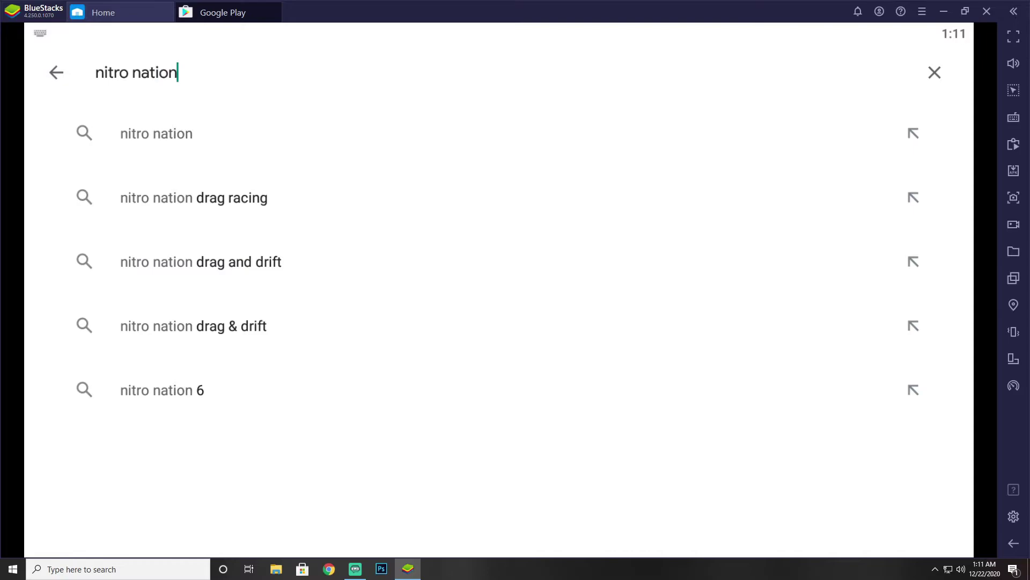
{"action": "key", "text": "Return"}
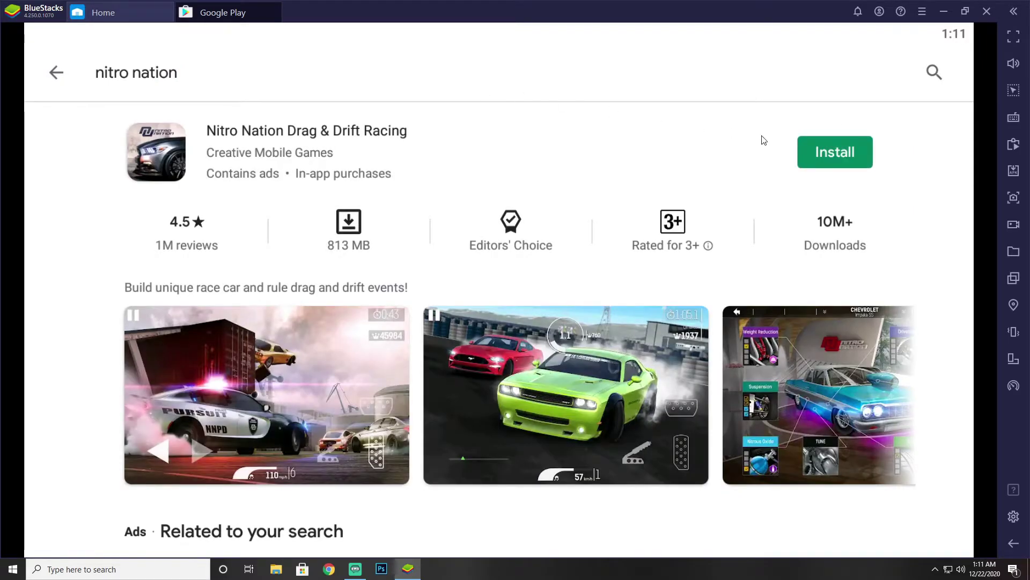
{"action": "left_click", "coordinate": [819, 155]}
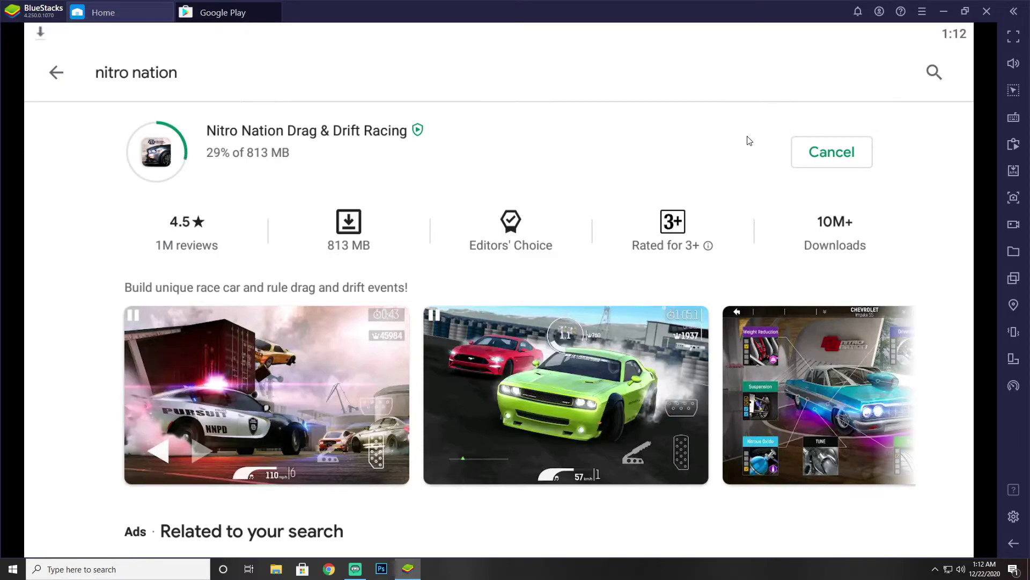
{"action": "left_click", "coordinate": [835, 152]}
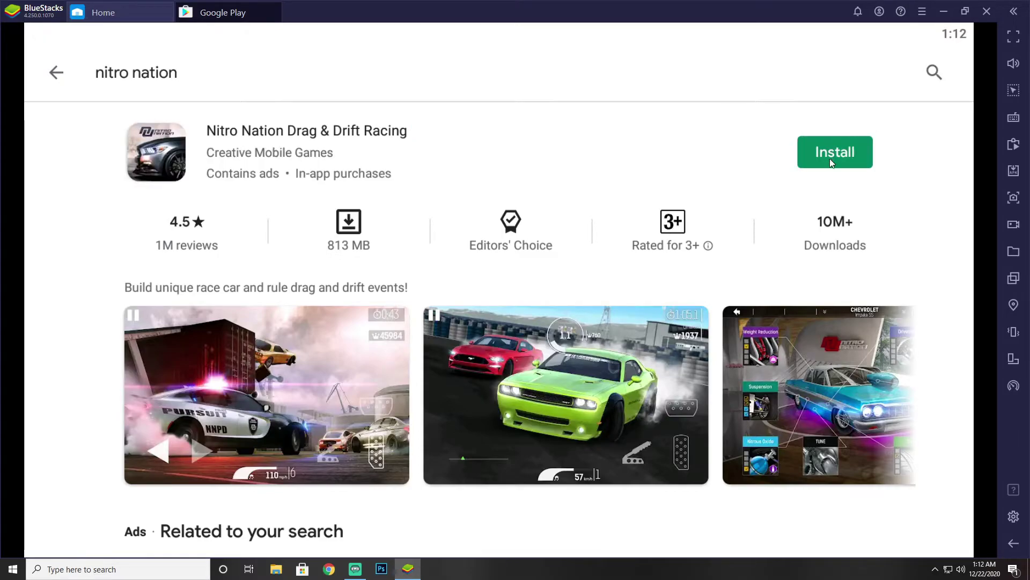
{"action": "left_click", "coordinate": [944, 10]}
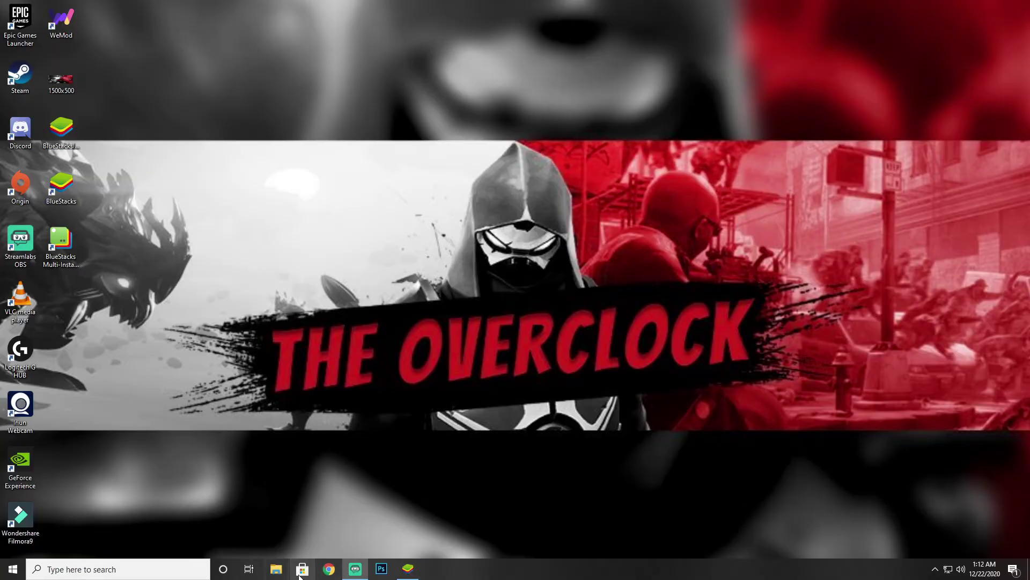
- Launch Nitro Nation from Start and hit the gas to begin the tutorial race
{"action": "left_click", "coordinate": [13, 569]}
{"action": "left_click", "coordinate": [234, 369]}
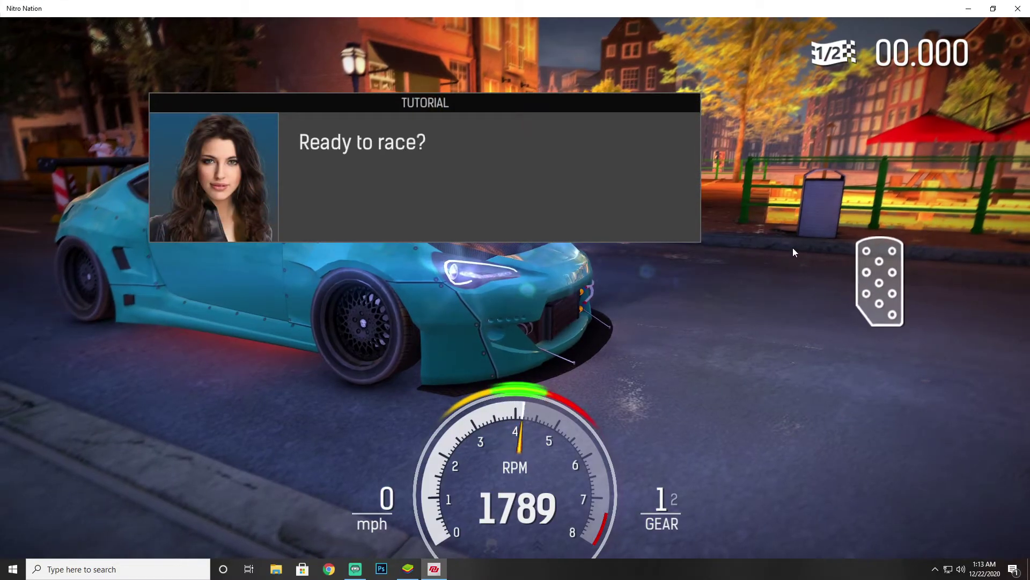
{"action": "left_click", "coordinate": [885, 289]}
{"action": "left_click", "coordinate": [841, 278]}
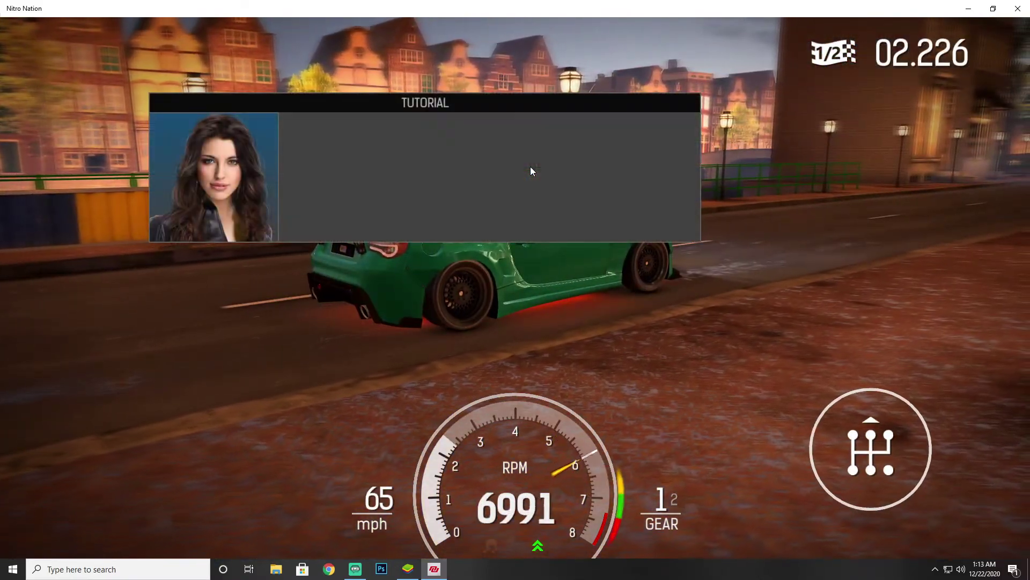
- Shift up from second through fifth gear at each green zone, reaching 175 mph
{"action": "key", "text": "Up"}
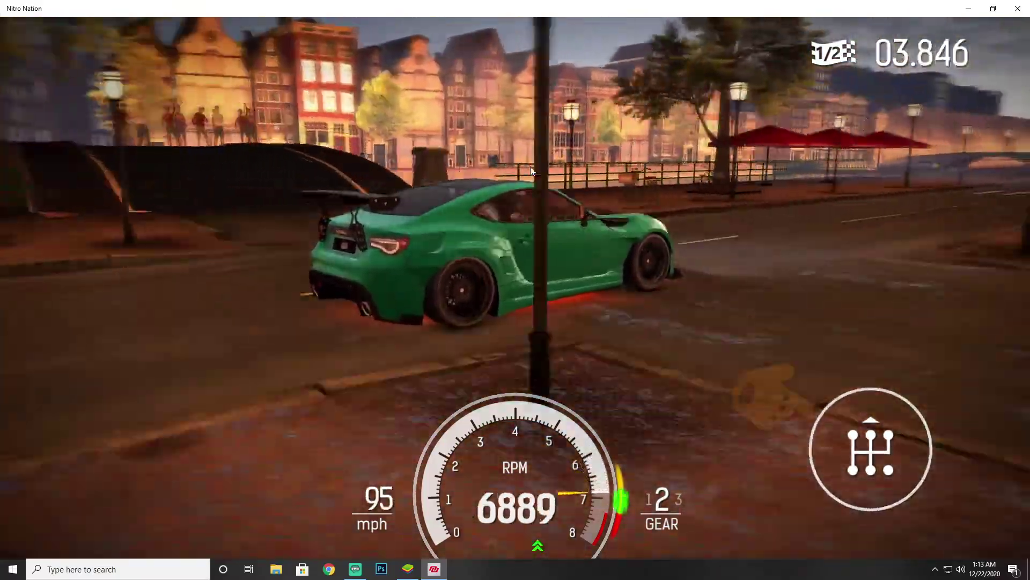
{"action": "key", "text": "Up"}
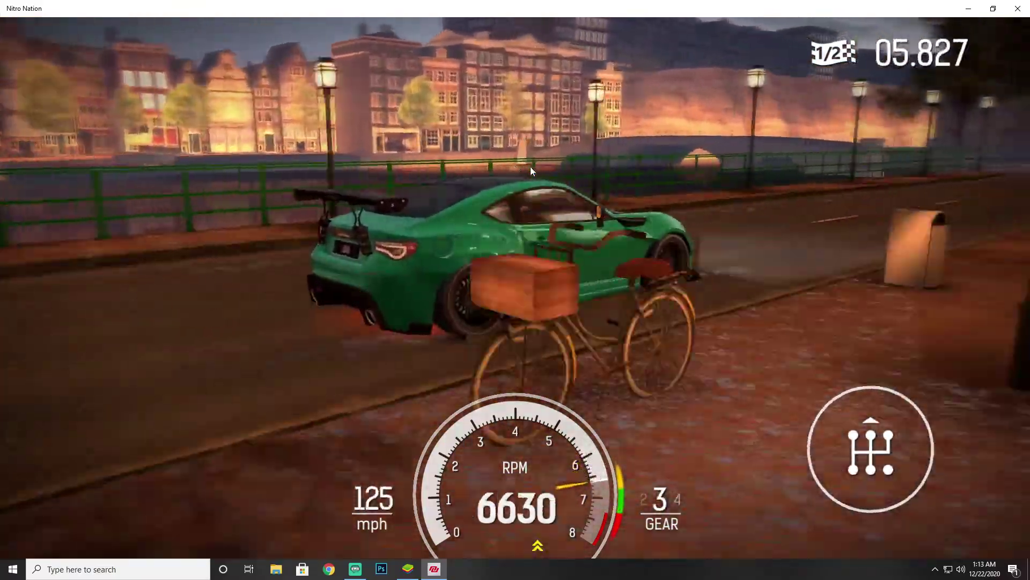
{"action": "key", "text": "Up"}
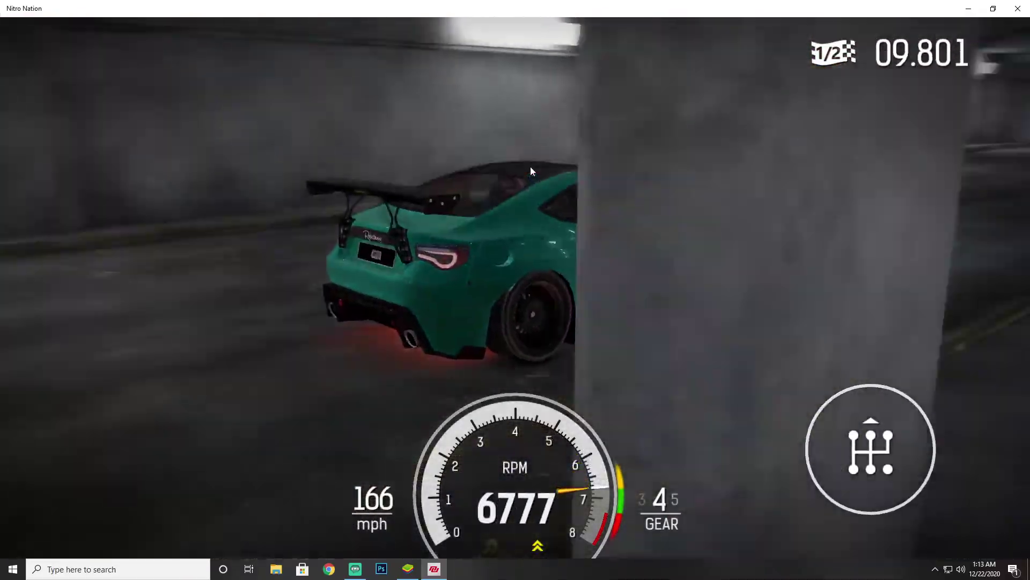
{"action": "key", "text": "Up"}
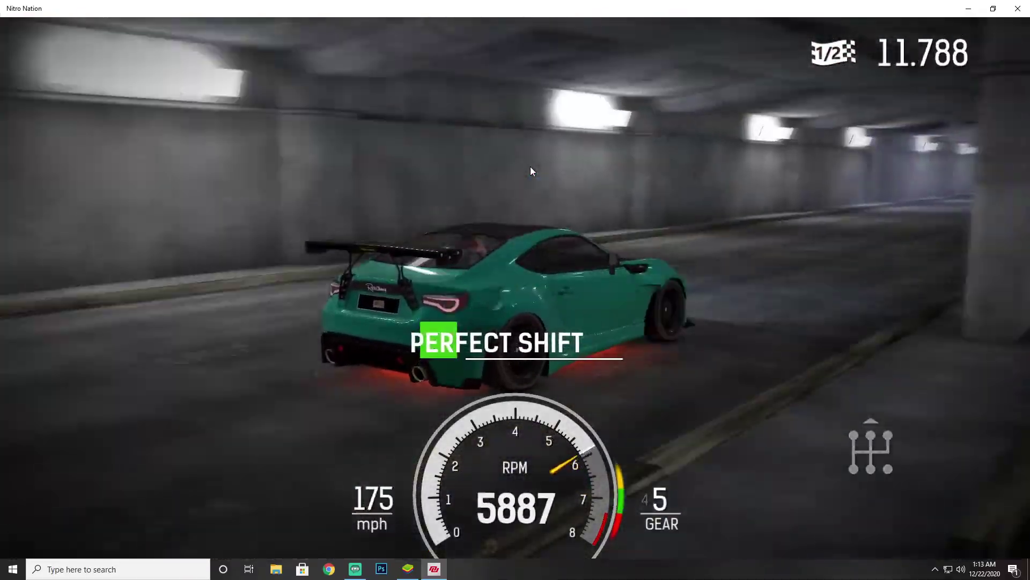